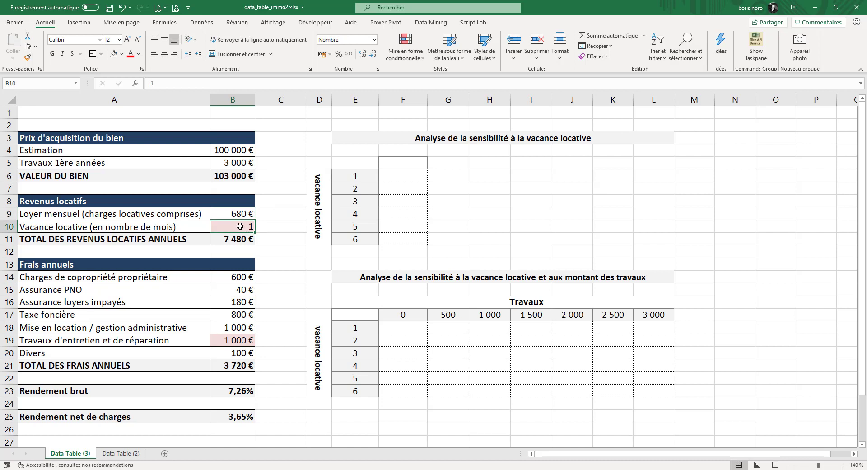
Set the rental vacancy in B10 to 3 months and check the total annual rental income formula in B11
type("3")
left_click(277, 250)
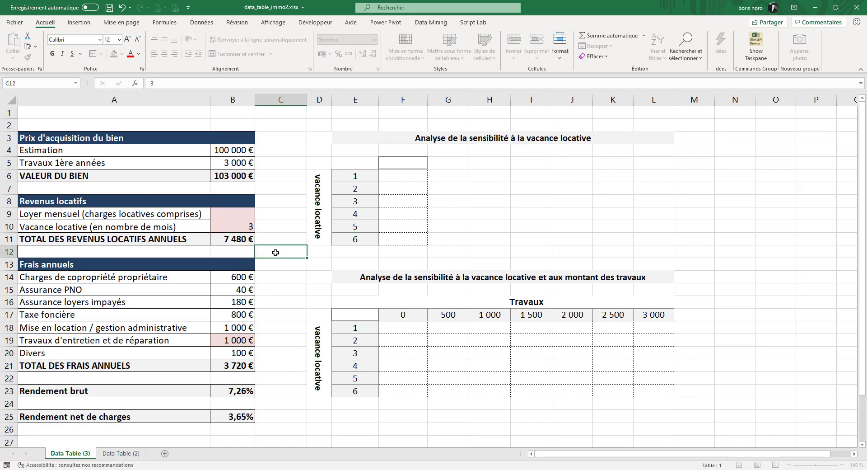
left_click(235, 239)
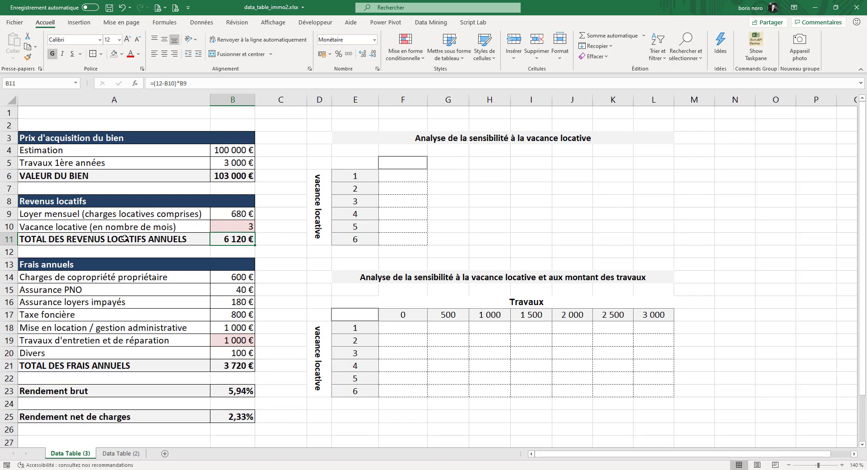
Set the rental vacancy in B10 back to 1 month
left_click(221, 229)
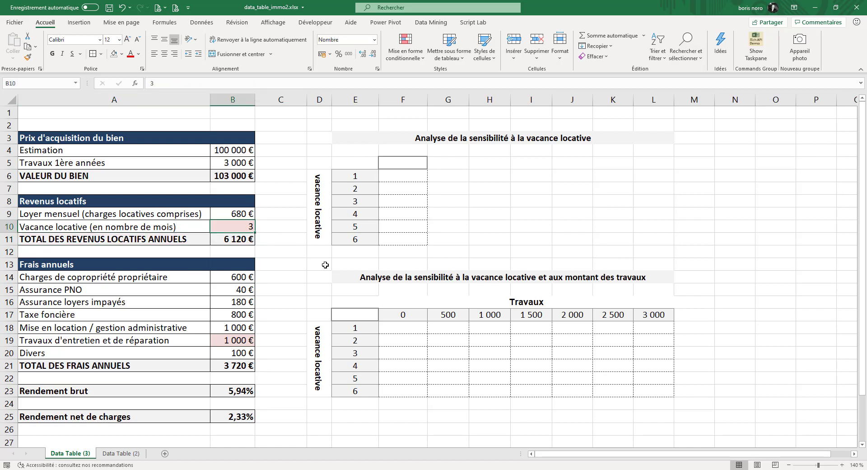
type("1")
left_click(296, 281)
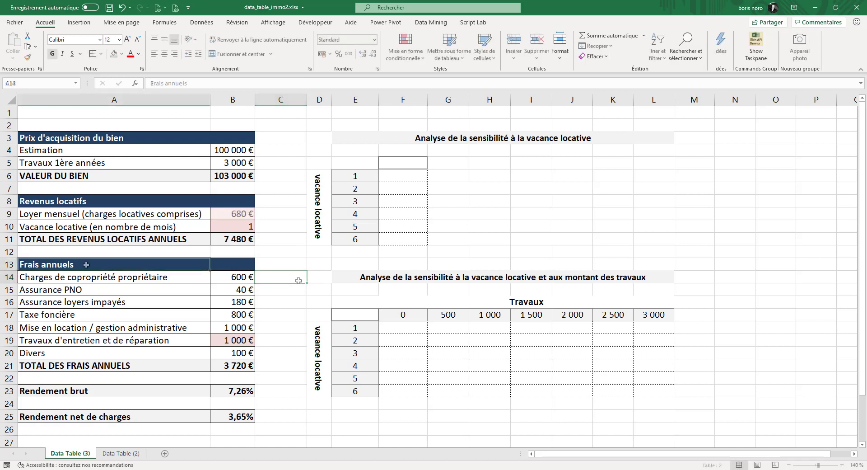
Examine the individual annual expense items in B14:B20, including the maintenance and repair works
left_click(86, 265)
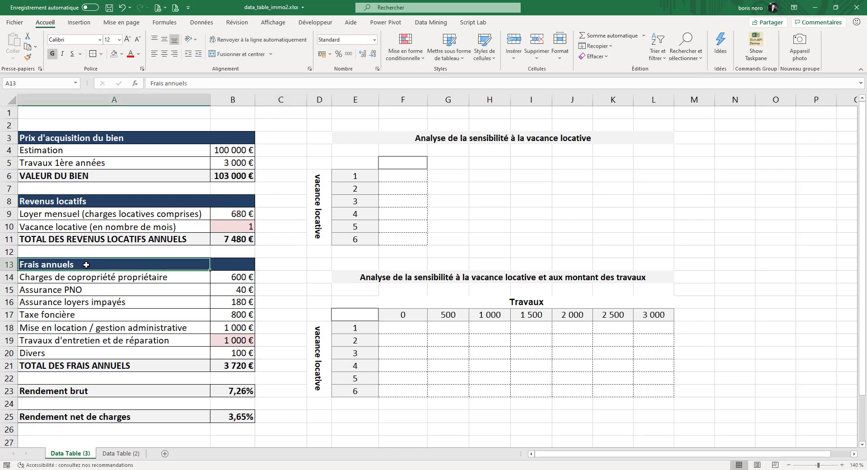
left_click(238, 278)
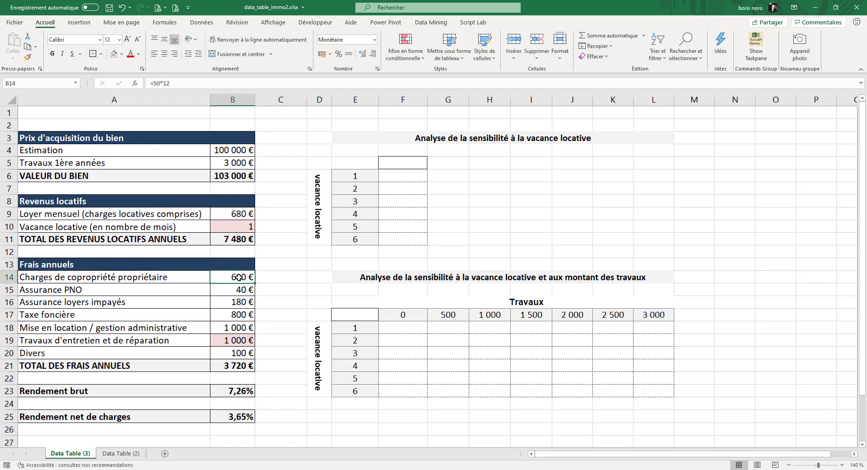
left_click(243, 292)
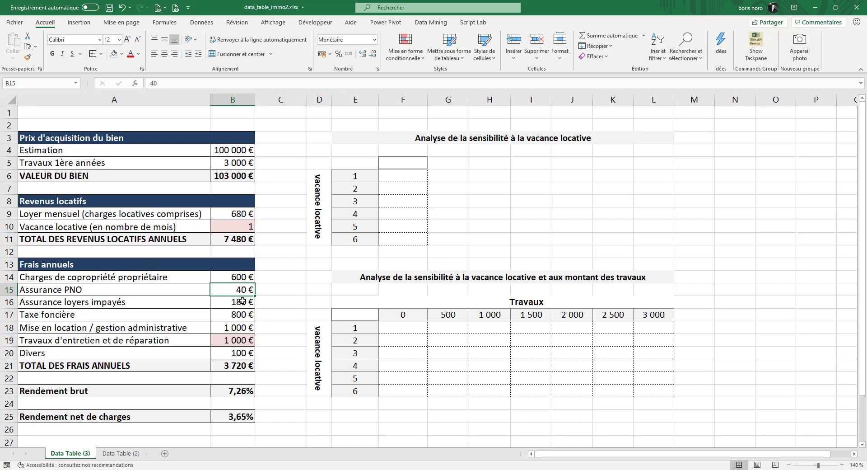
left_click(243, 300)
left_click(239, 315)
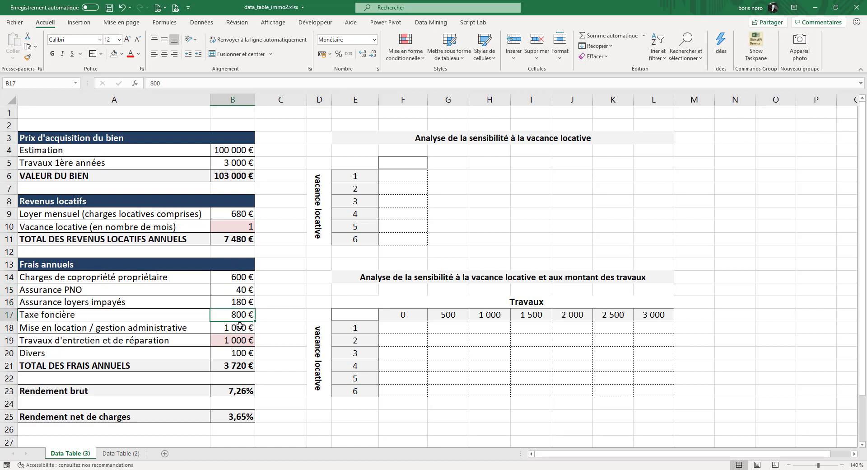
left_click(240, 327)
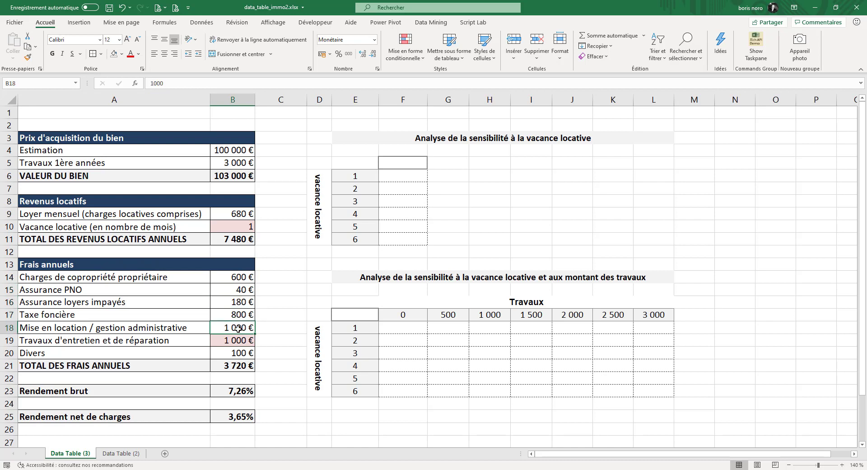
left_click(228, 354)
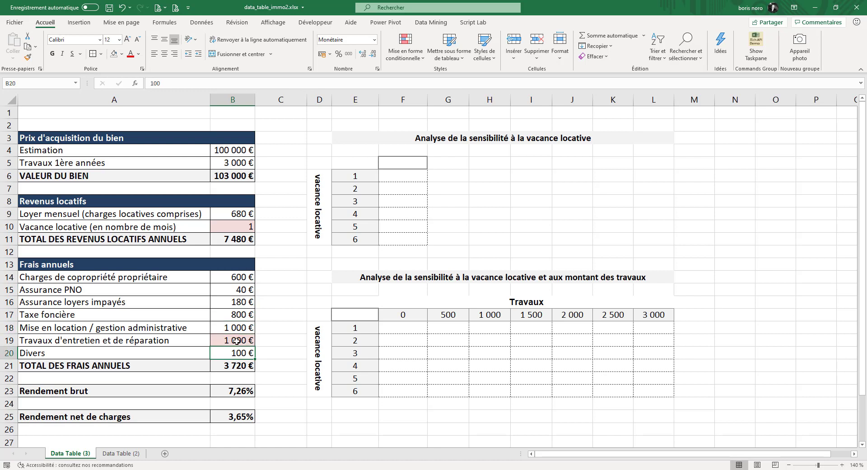
left_click(237, 340)
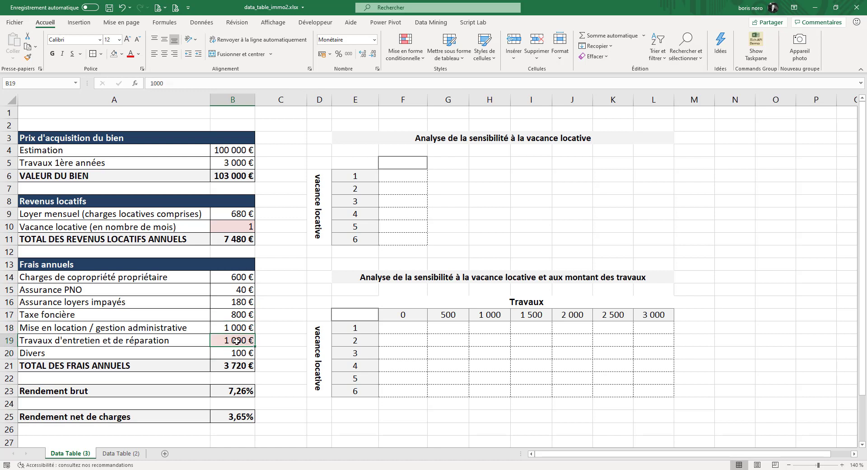
Inspect the gross yield formula in B23 and the cells it refers to
left_click(252, 391)
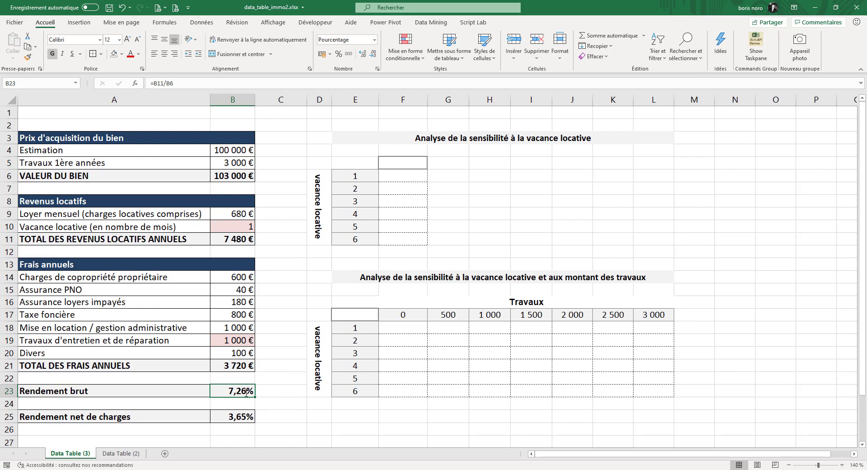
double_click(246, 392)
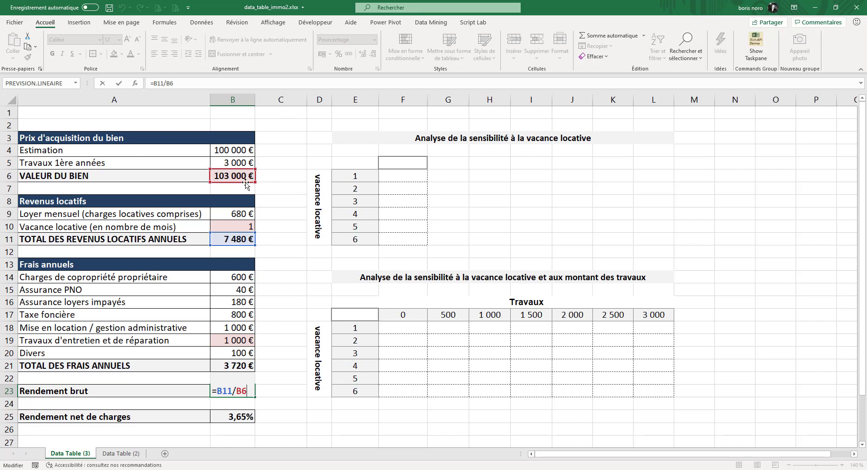
key("Return")
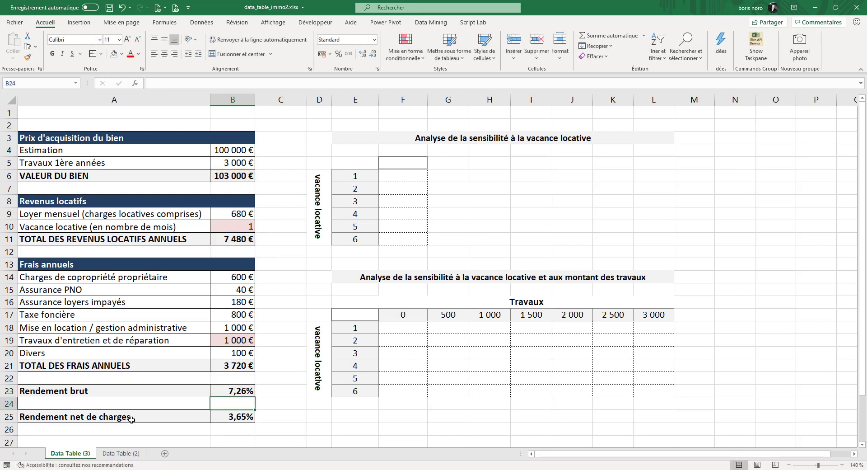
Review the annual expenses in B14:B20 and inspect the net yield formula in B25
left_click_drag(236, 277, 233, 355)
left_click(232, 416)
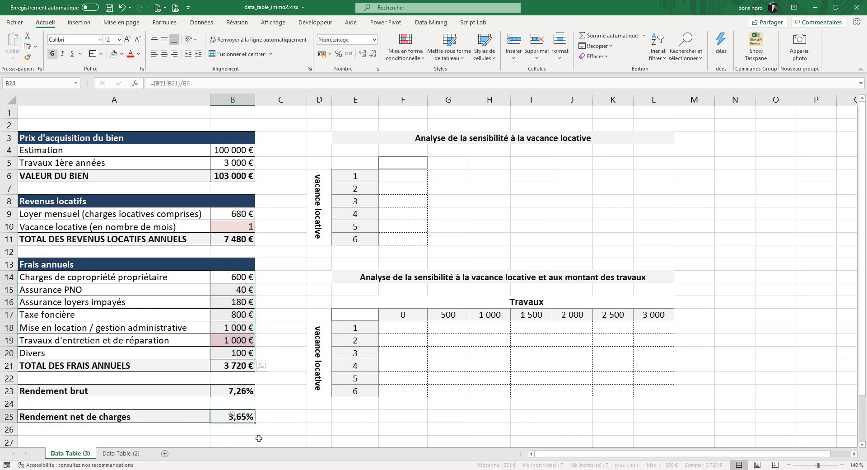
left_click(241, 435)
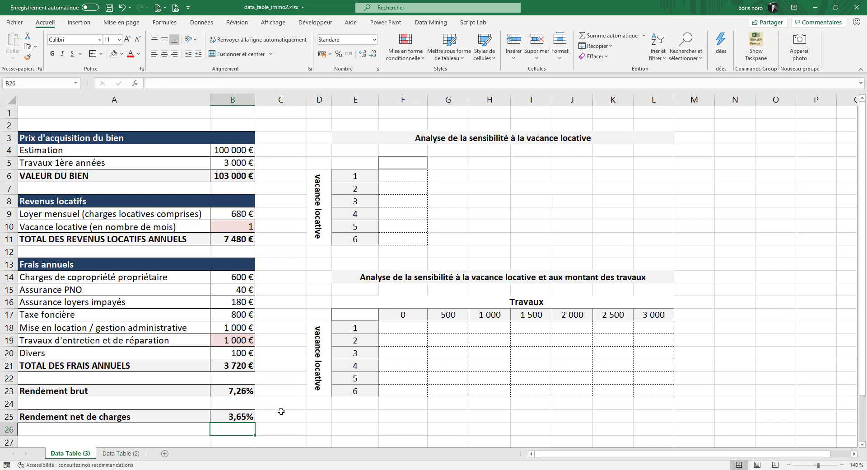
left_click(244, 415)
double_click(244, 415)
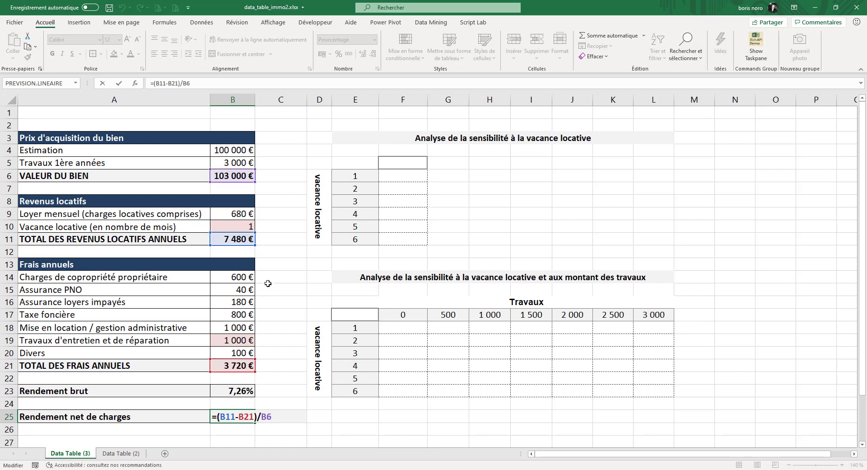
key("Return")
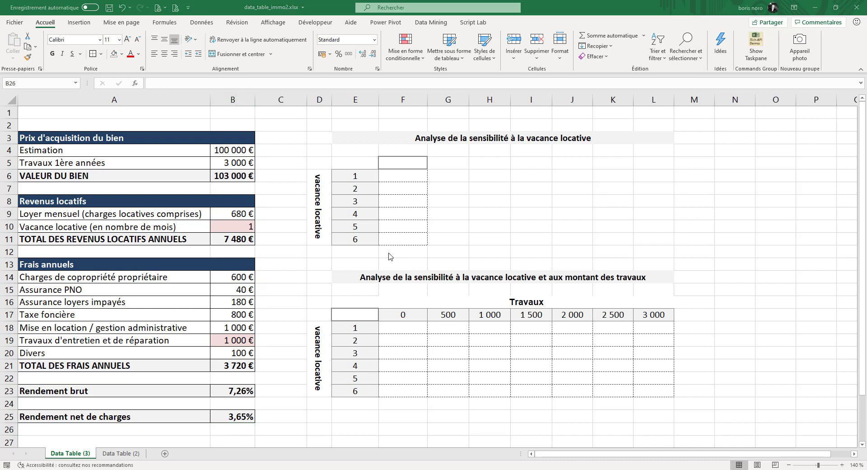
Review the model's inputs: monthly rent, annual expenses, rental vacancy in B10 and maintenance works in B19
left_click(239, 213)
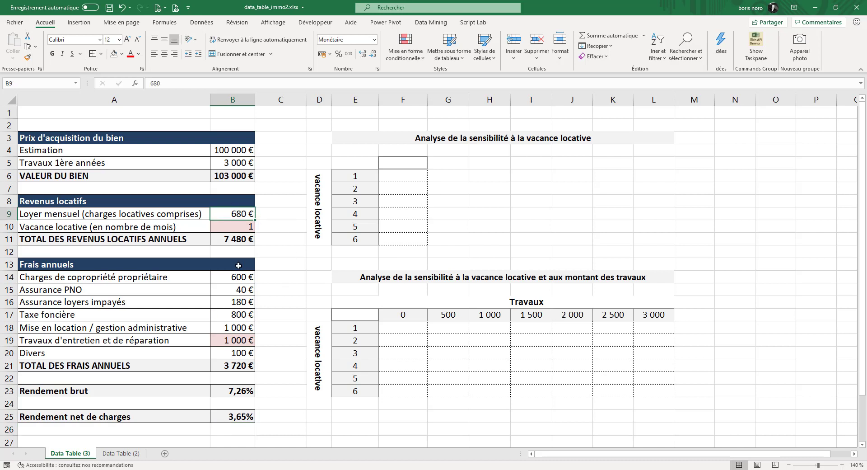
left_click_drag(236, 277, 229, 354)
left_click(229, 354)
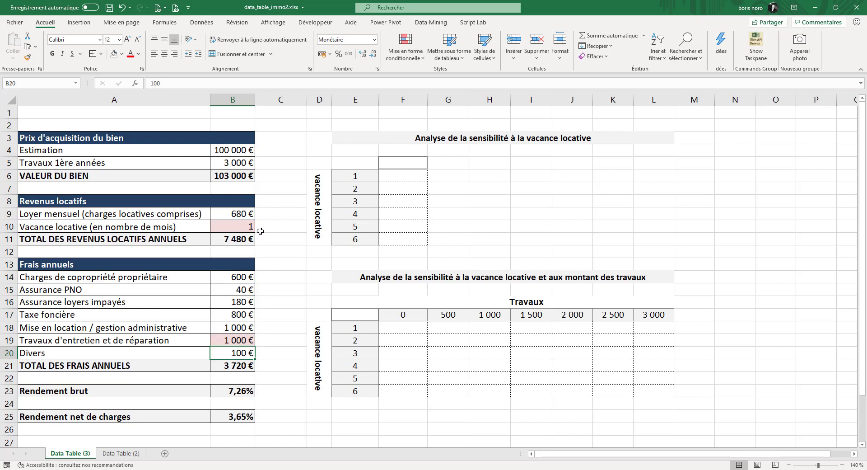
left_click(235, 228)
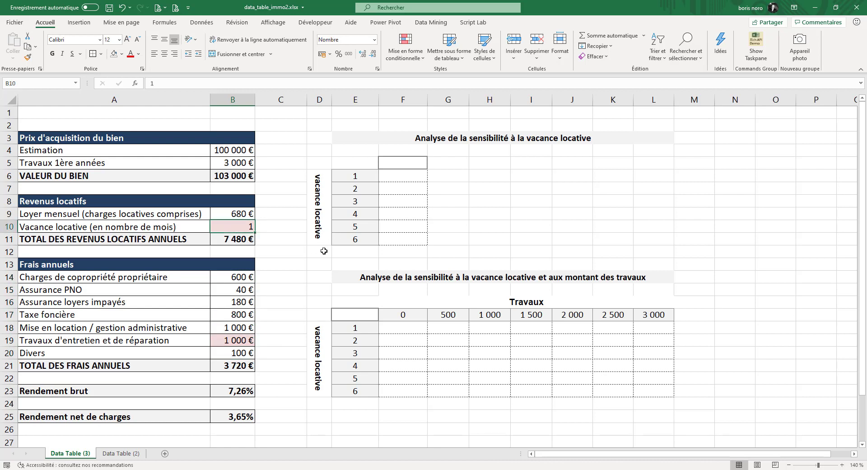
key("Down")
key("Down")
key("Down")
key("Down")
key("Down")
key("Down")
key("Down")
key("Down")
key("Down")
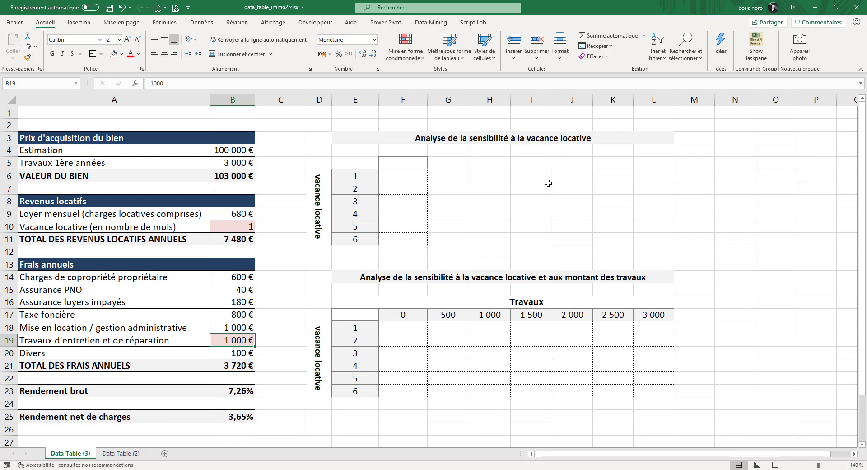
Change the vacancy months in E6:E11 of the first sensitivity table to run from 0 to 5
left_click(428, 138)
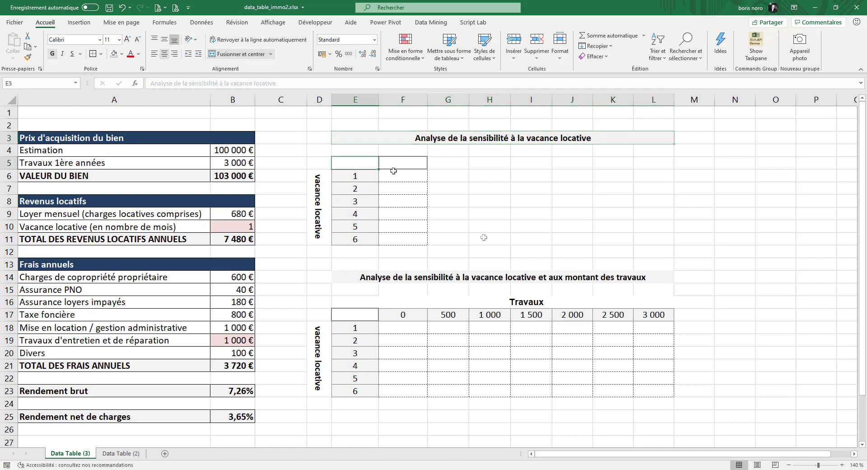
left_click_drag(361, 163, 401, 239)
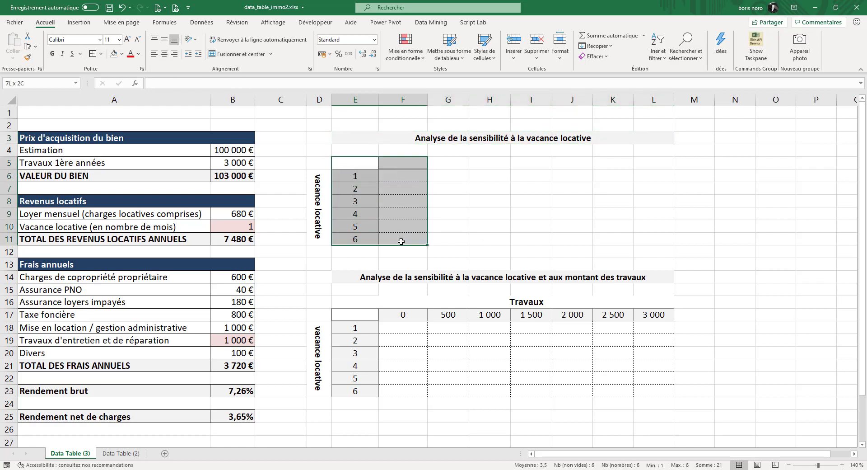
left_click(345, 180)
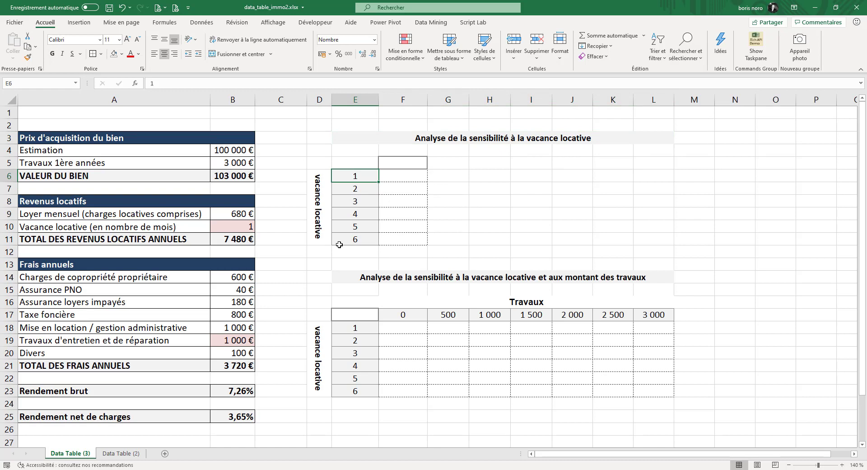
type("0")
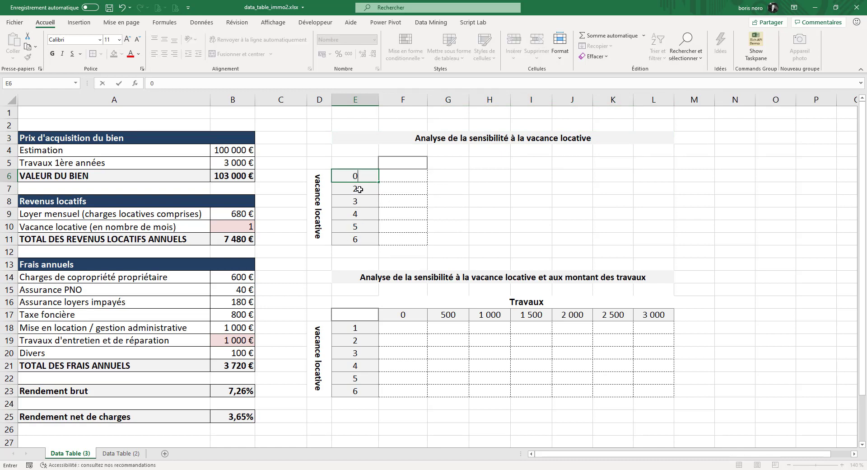
left_click(359, 189)
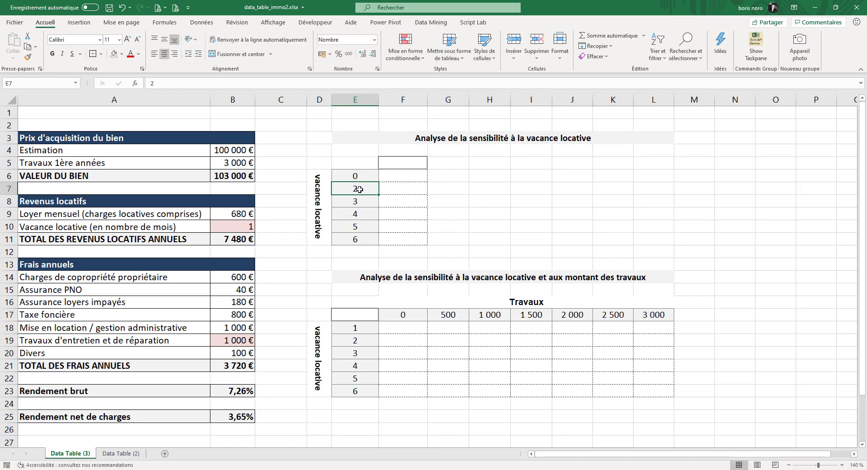
type("1")
left_click(531, 226)
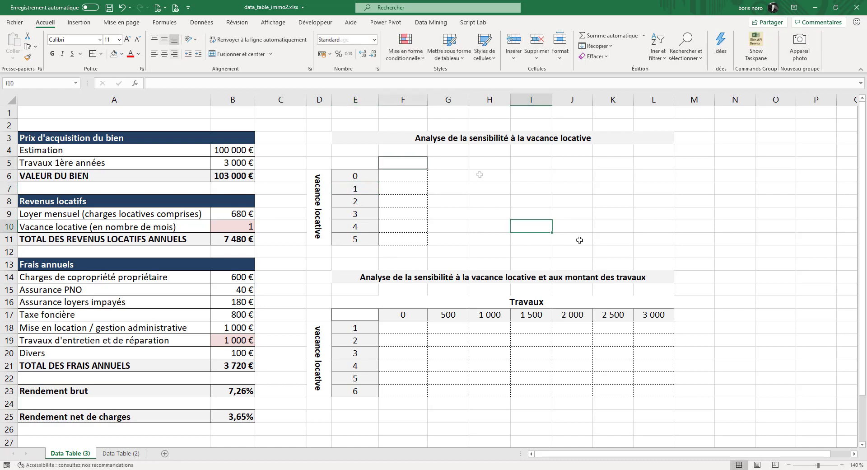
Link cell F5, the header of the first sensitivity table, to the net yield with =B25
left_click(403, 162)
type("=")
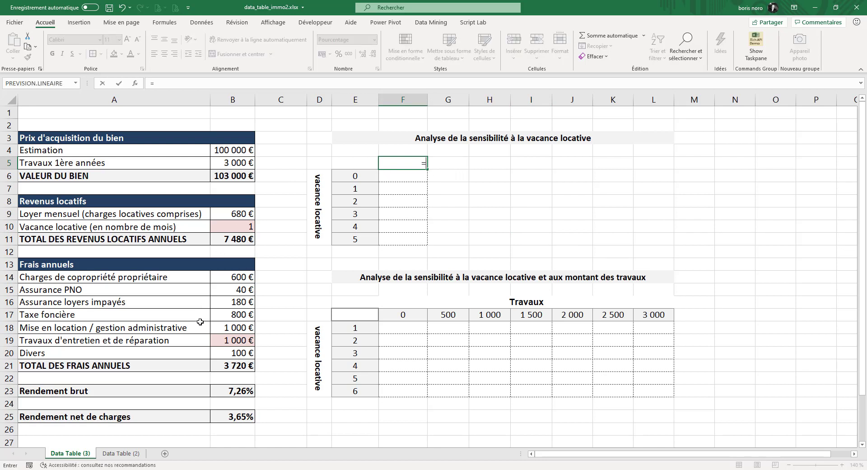
left_click(245, 417)
key("ctrl+Return")
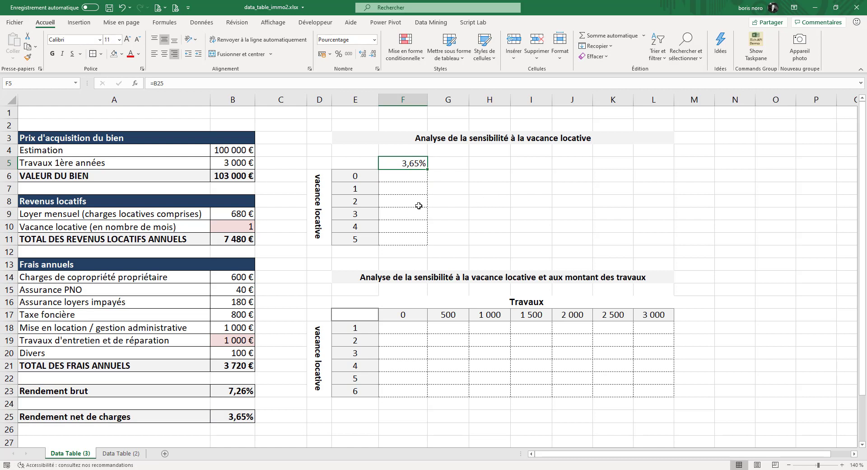
Create a one-variable data table on E5:F11 with the rental vacancy cell B10 as the column input cell
left_click(350, 162)
left_click_drag(350, 163, 397, 238)
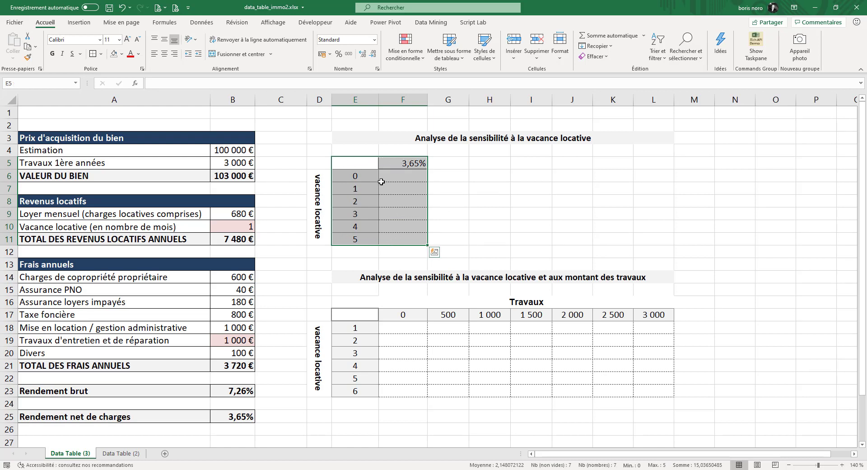
left_click(210, 25)
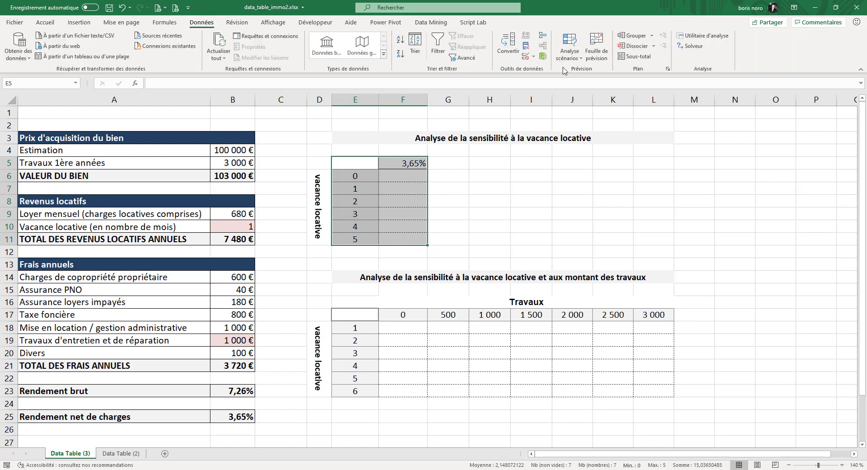
left_click(580, 60)
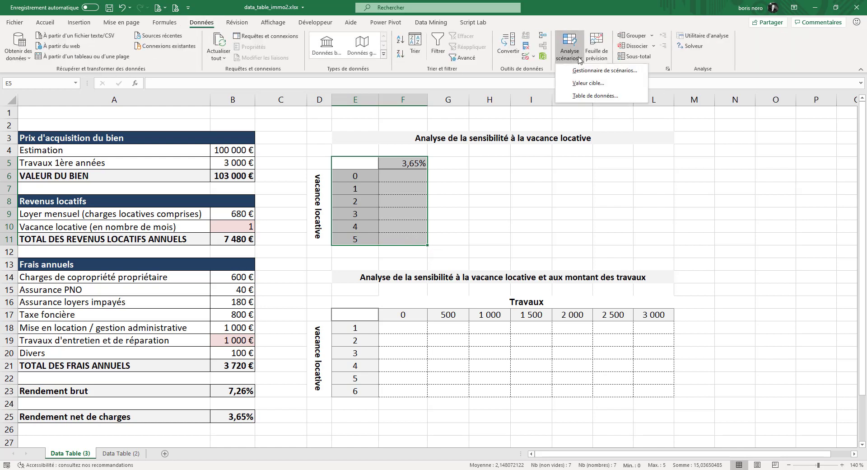
left_click(586, 96)
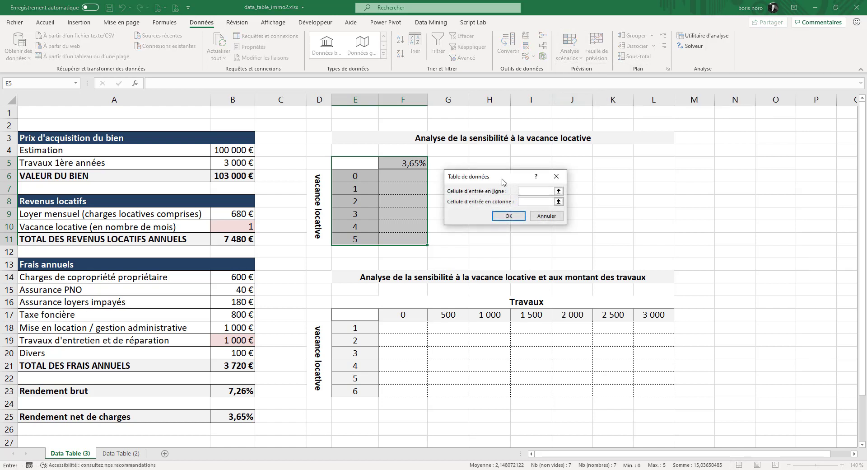
left_click(534, 203)
left_click(535, 203)
left_click(559, 202)
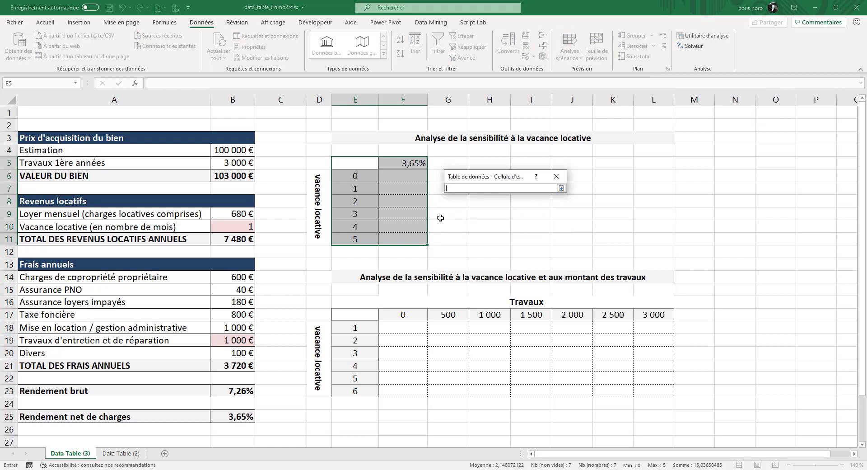
left_click(241, 226)
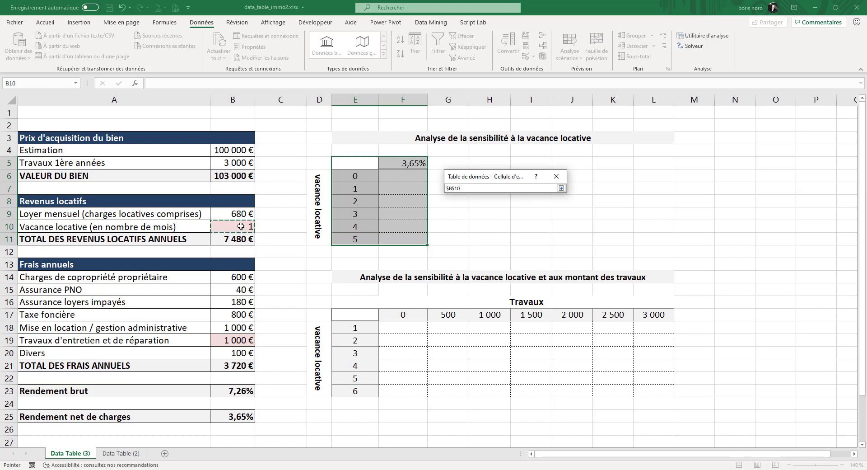
key("Return")
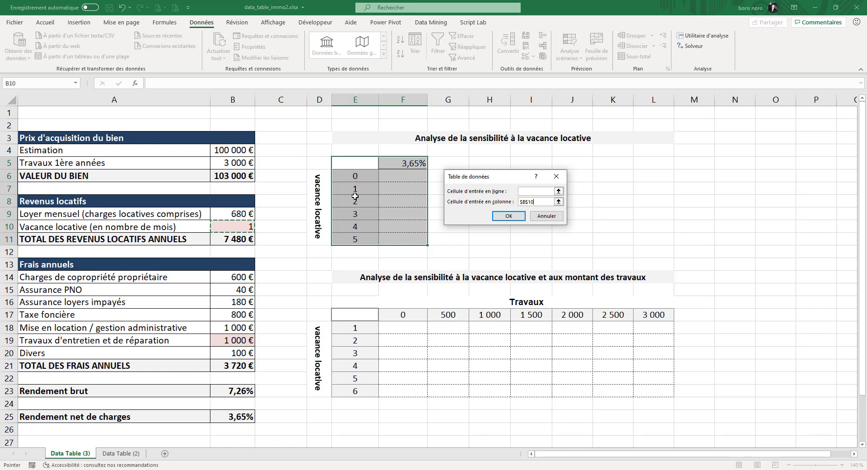
left_click(510, 217)
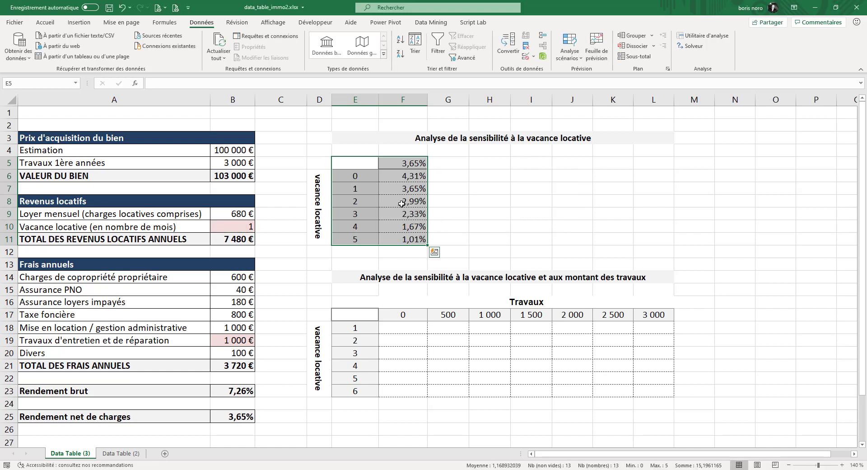
Check the net yields in the first sensitivity table for 0 and 5 months of vacancy
left_click(361, 176)
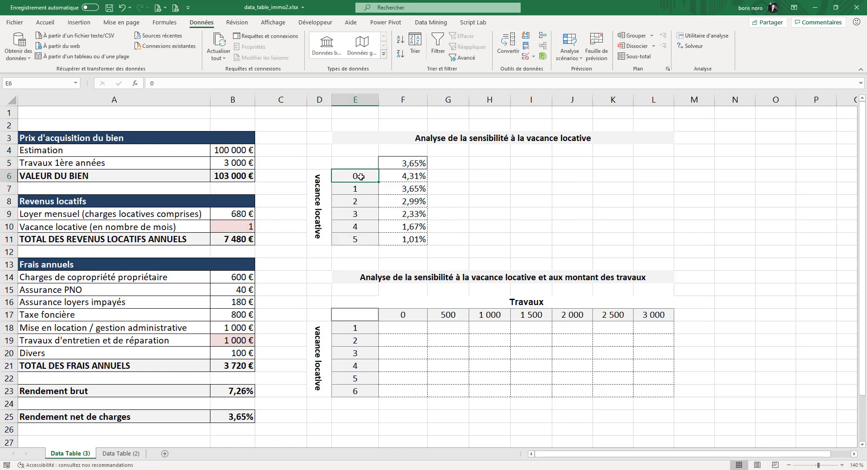
left_click(398, 177)
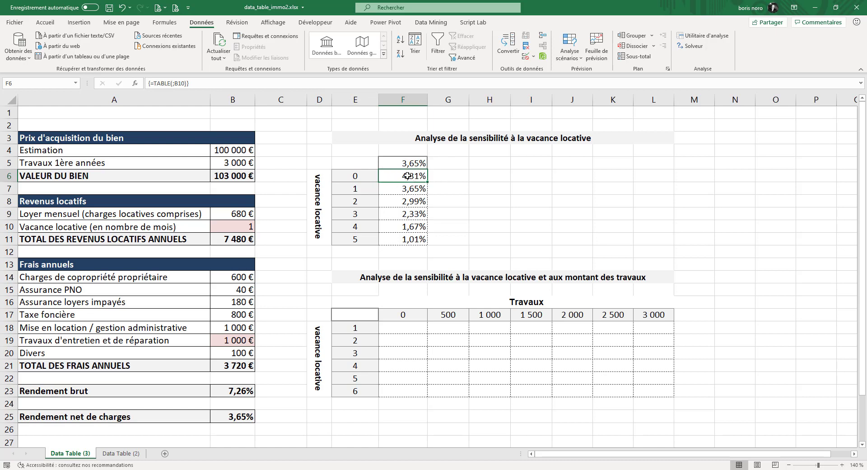
left_click(352, 241)
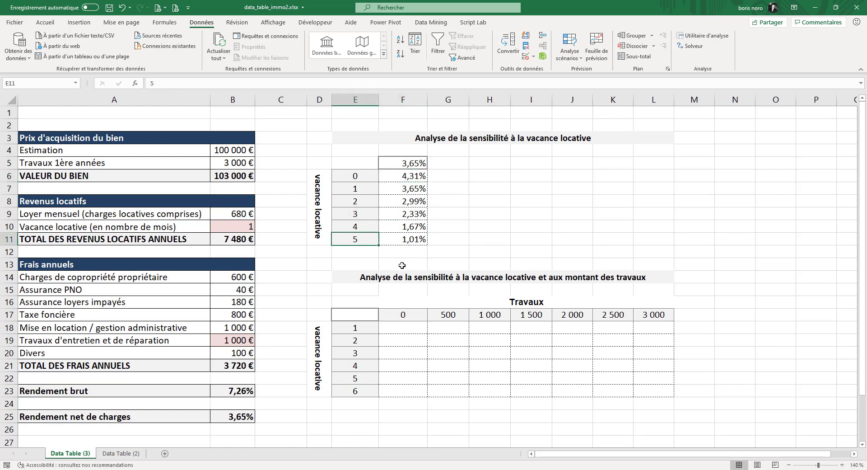
left_click(413, 240)
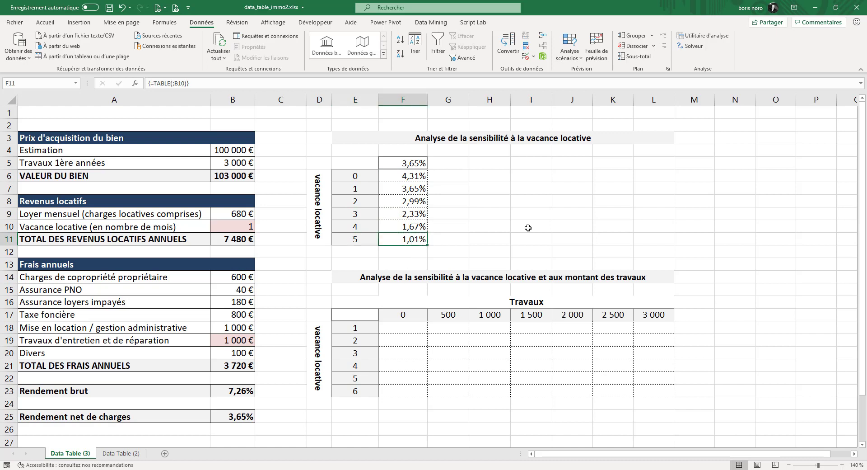
Test a vacancy of 3 months in B10 against the data table's matching row and undo the change
key("ctrl+bracketleft")
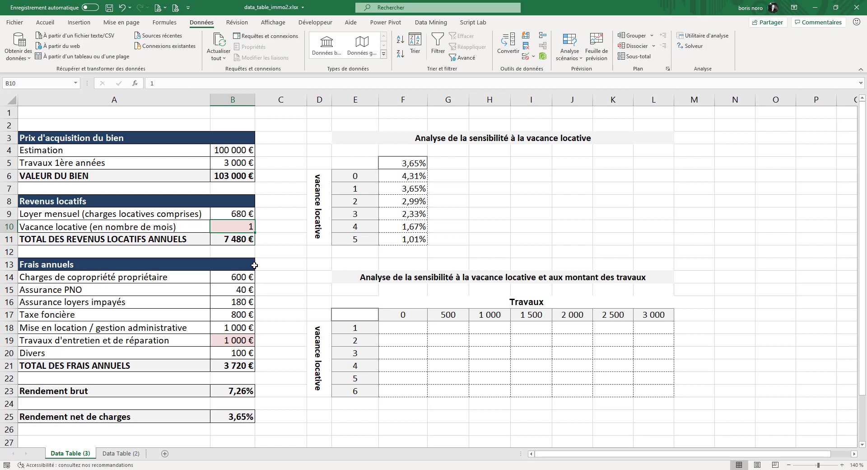
type("3")
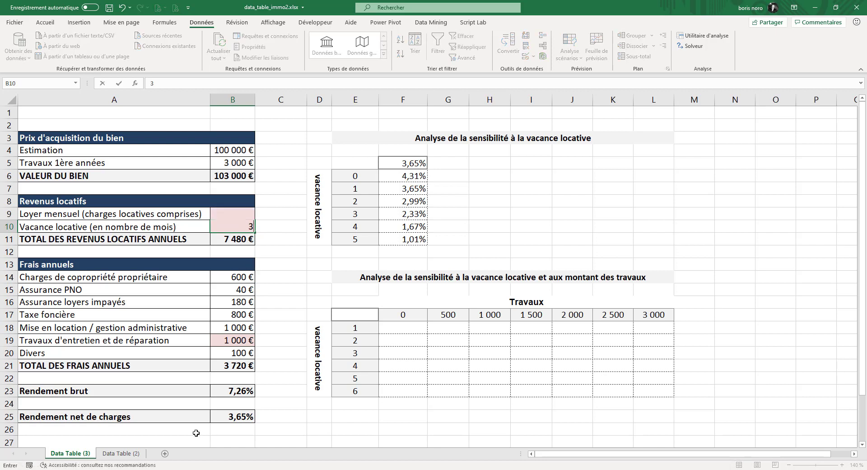
left_click(268, 418)
left_click(237, 422)
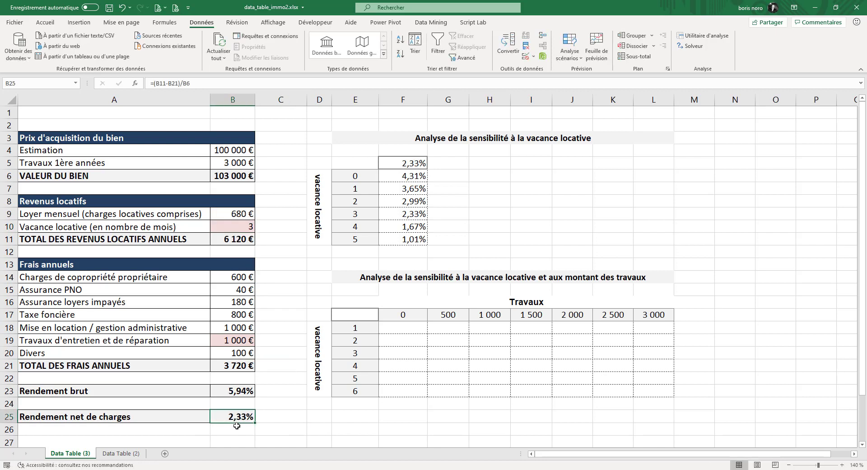
left_click_drag(414, 216, 367, 212)
left_click(582, 193)
key("ctrl+z")
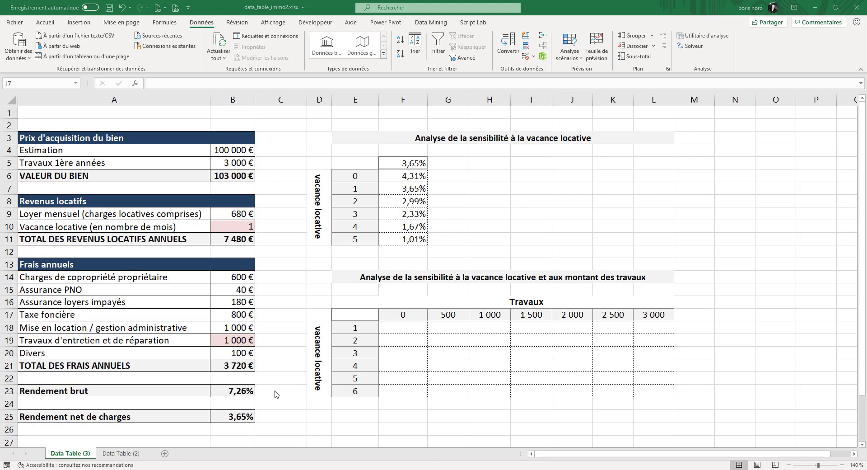
Review the inputs B10 and B19 and the works amounts heading the second sensitivity table
left_click(240, 228)
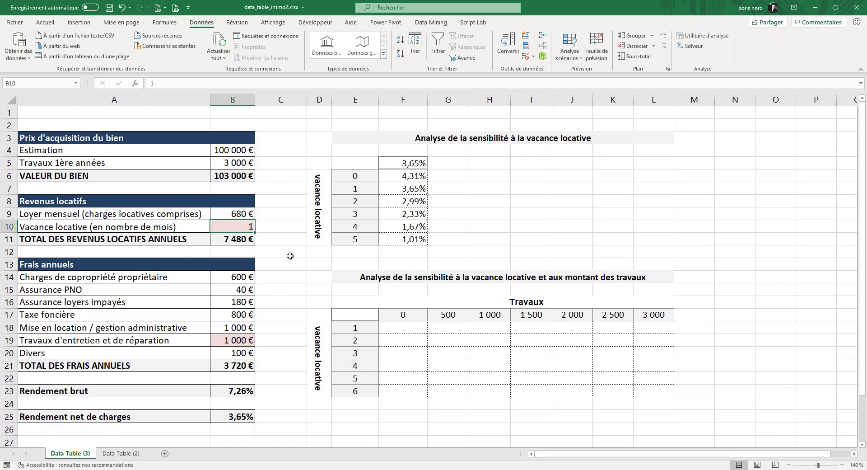
left_click(240, 342)
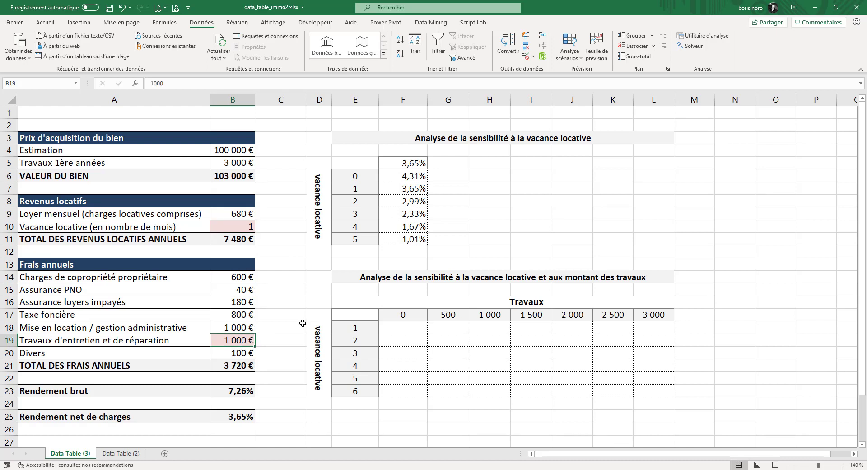
left_click_drag(360, 316, 659, 389)
left_click(370, 277)
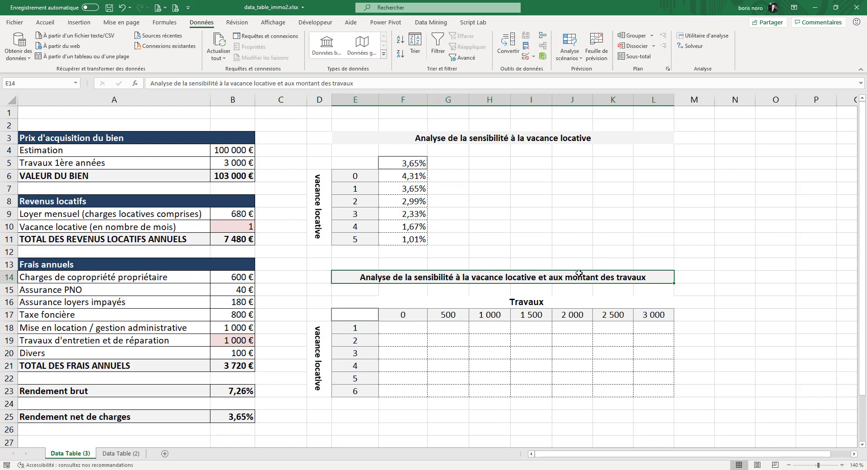
mouse_move(403, 314)
left_mouse_down()
mouse_move(654, 321)
mouse_move(409, 314)
left_mouse_up()
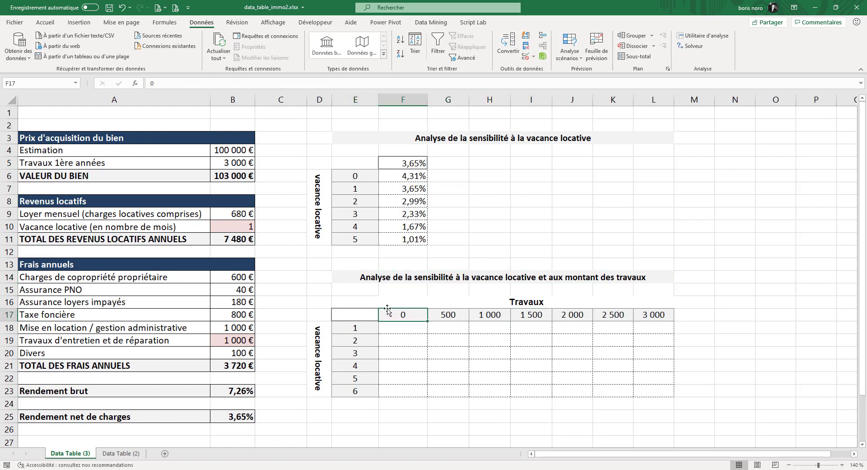
left_click(652, 316)
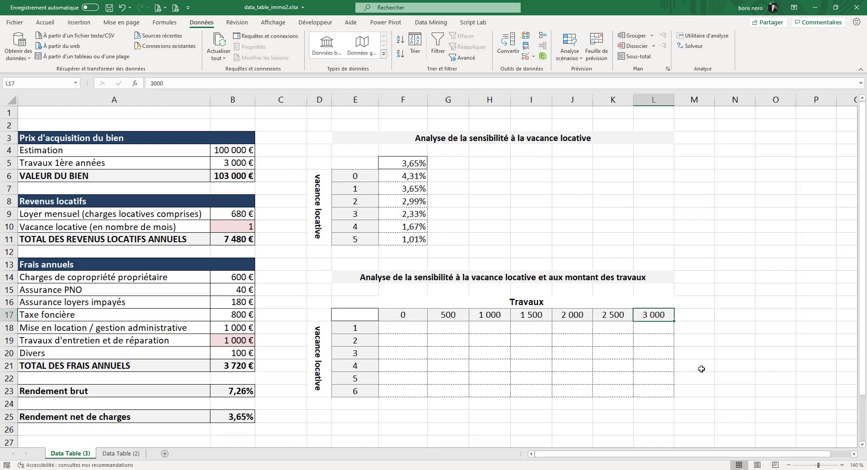
Change the vacancy months in E18:E23 of the second sensitivity table to run from 0 to 5
left_click(354, 328)
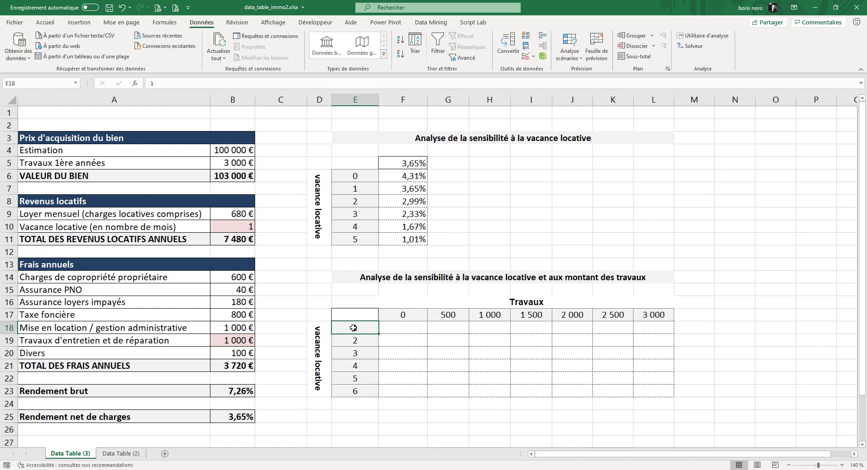
type("0 1 2 3 4 5")
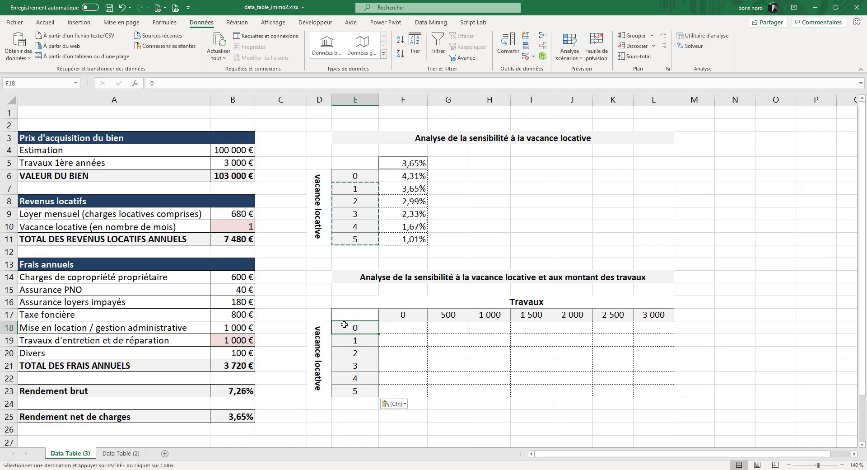
key("Down")
key("Down")
key("Down")
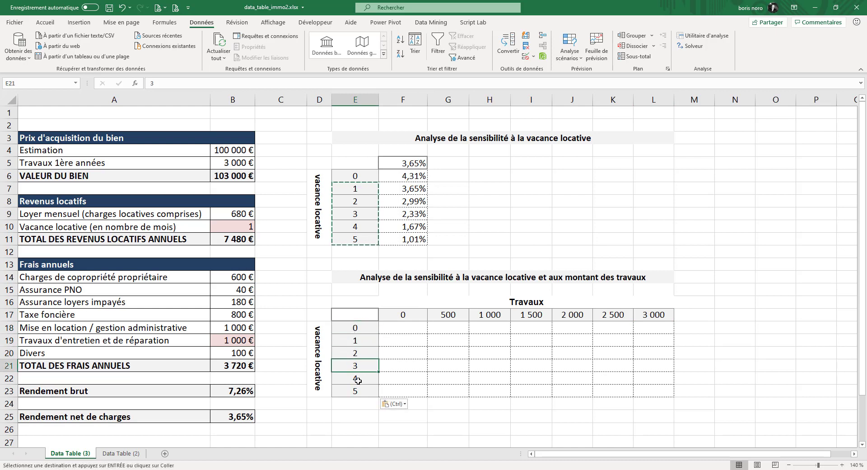
Link cell E17, the corner of the second sensitivity table, to the net yield with =B25
left_click(375, 316)
type("=")
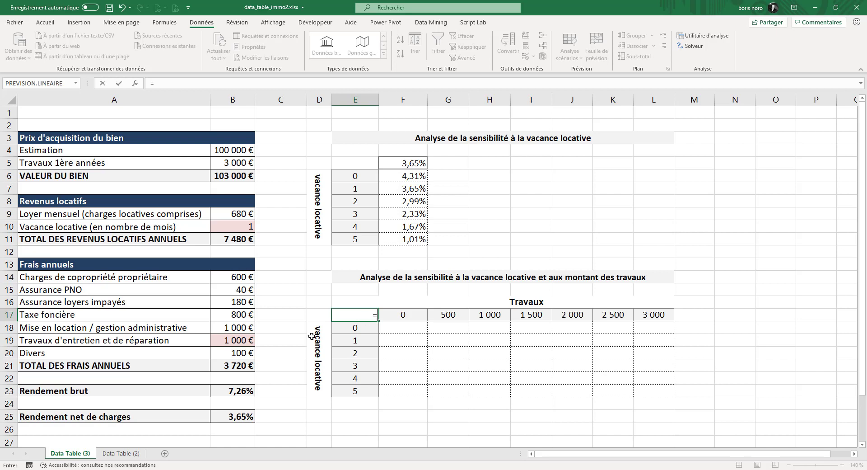
left_click(229, 417)
key("Return")
left_click(357, 315)
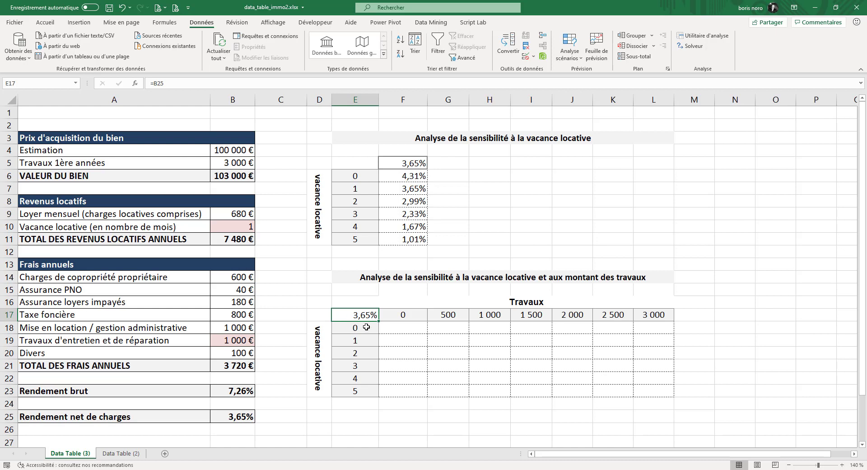
Create a two-variable data table on E17:L23 with B19 as the row input cell and B10 as the column input cell
left_click_drag(356, 315, 660, 390)
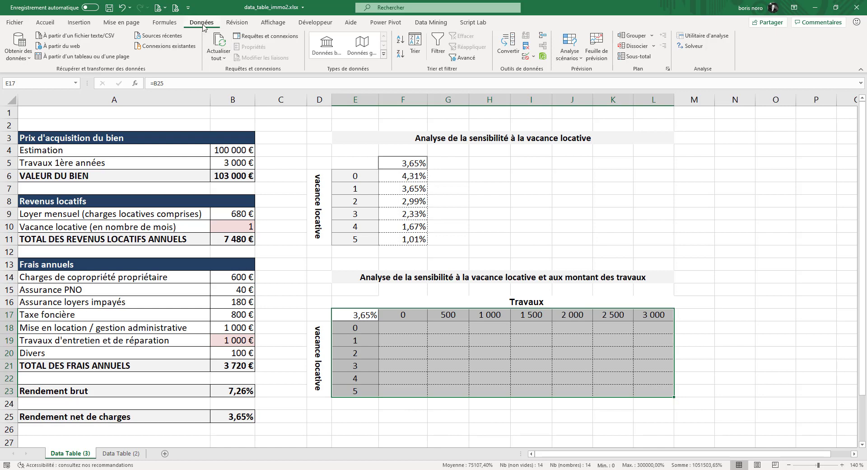
left_click(581, 61)
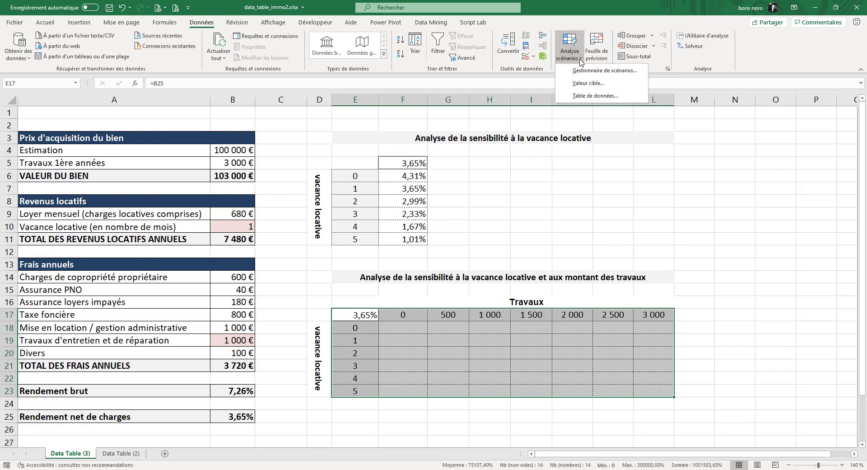
left_click(595, 101)
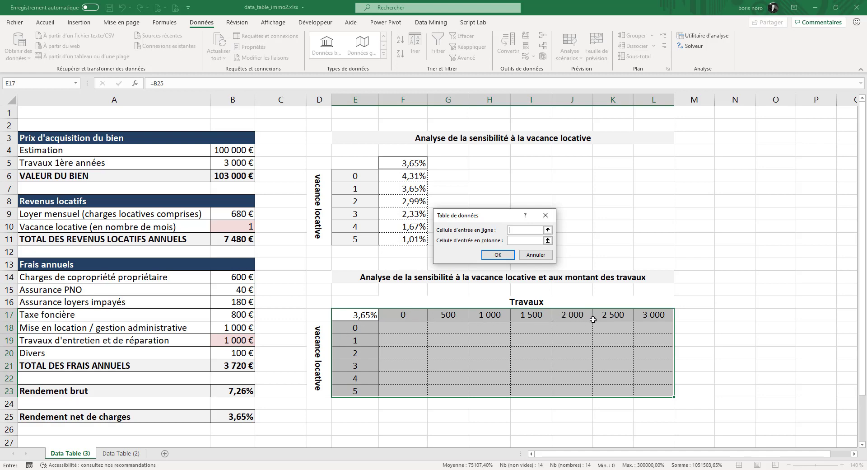
left_click(237, 340)
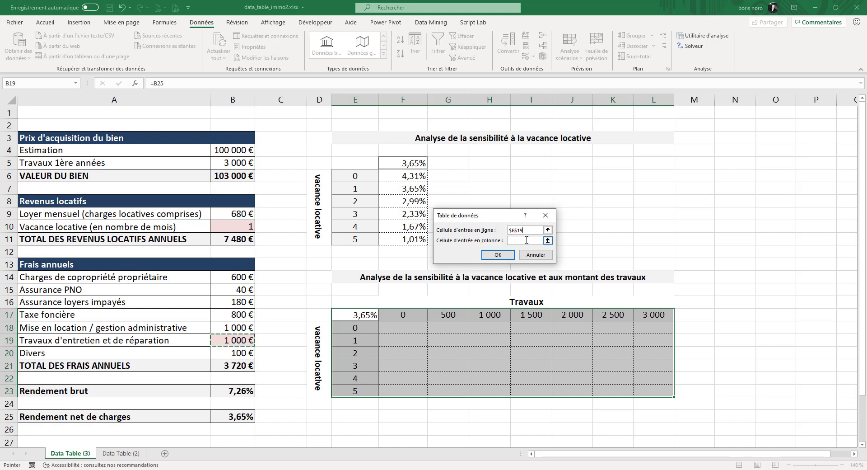
left_click(526, 240)
left_click(233, 228)
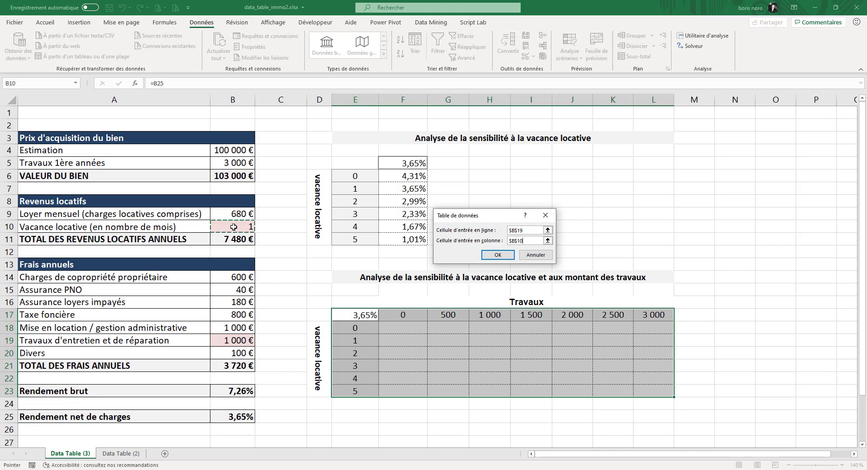
left_click(501, 256)
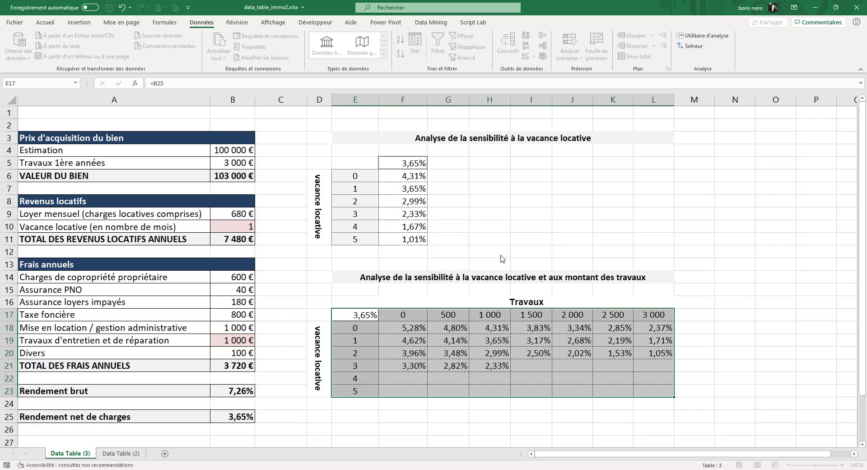
left_click(442, 421)
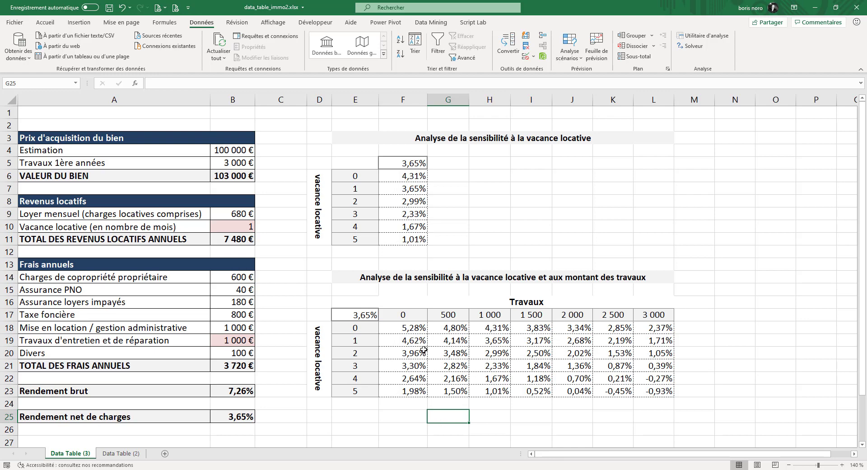
Highlight the yields below 1,5% in F18:L23 with a light red fill and dark red text using conditional formatting
left_click_drag(402, 328, 671, 392)
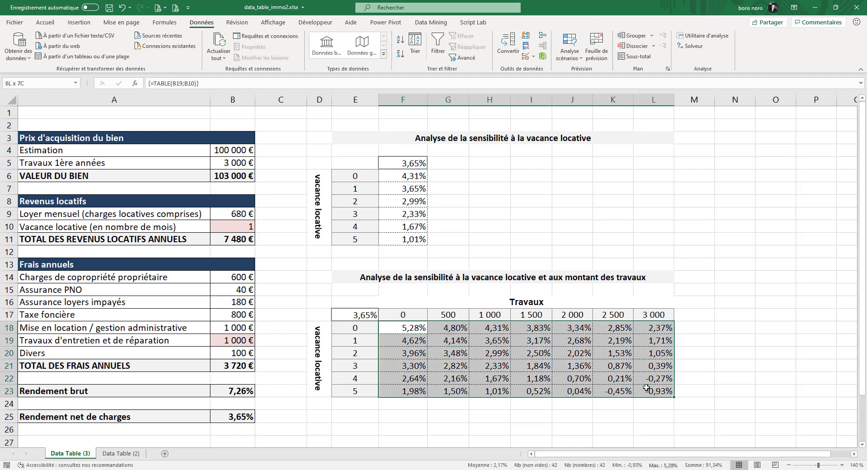
left_click(49, 24)
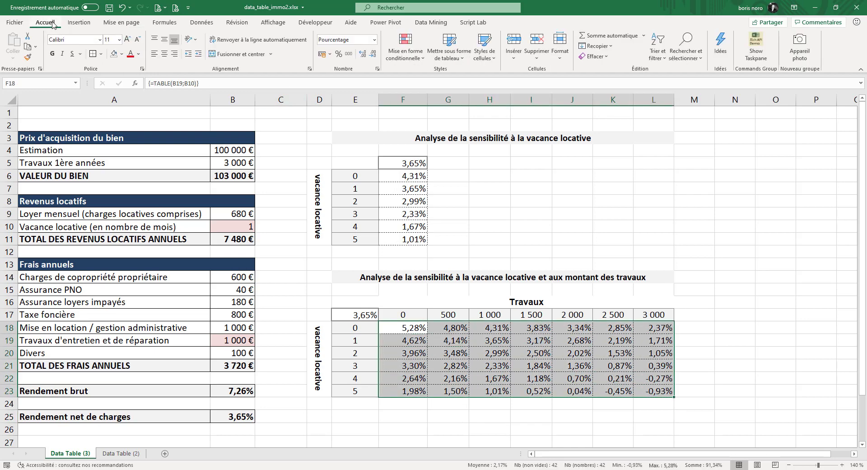
left_click(418, 59)
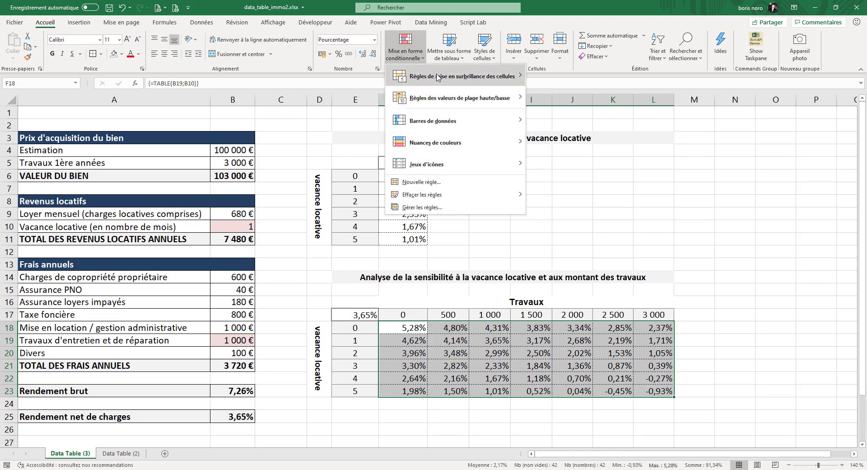
mouse_move(451, 82)
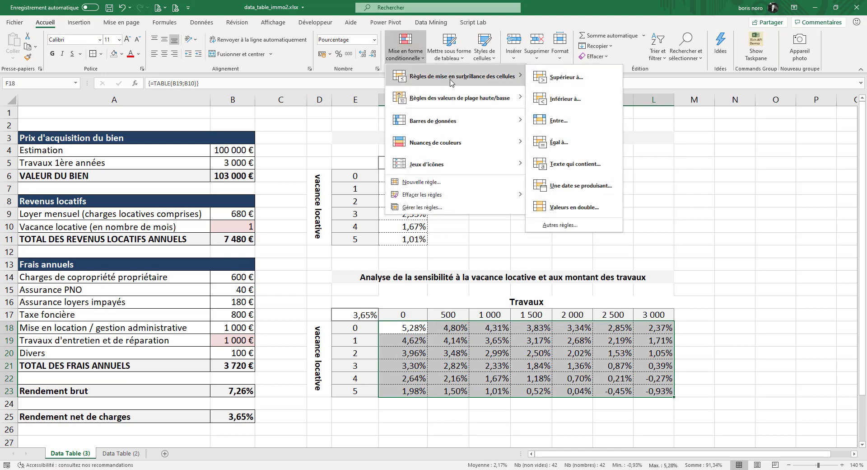
left_click(565, 100)
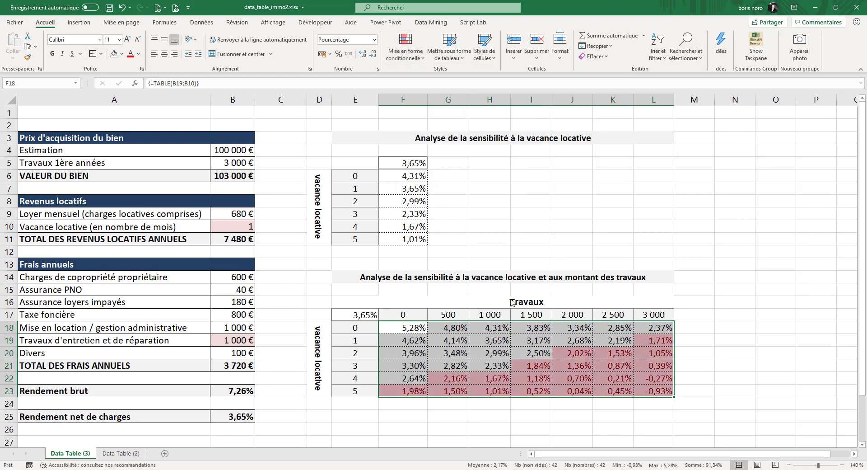
type("1,17")
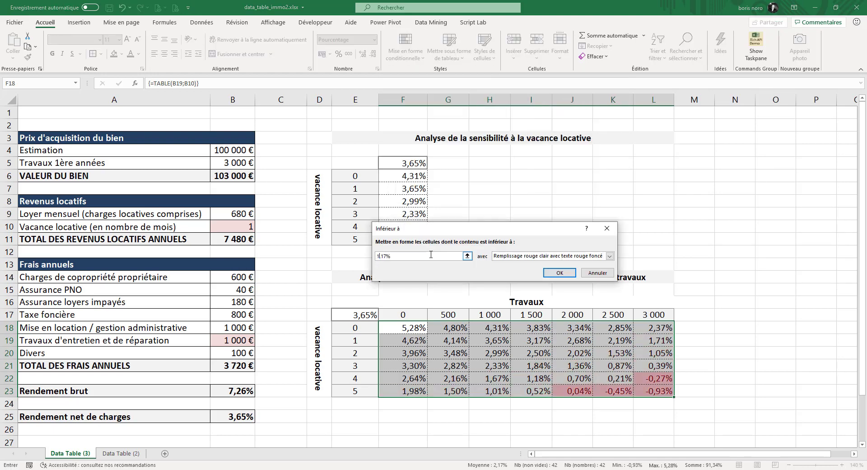
key("Right")
key("Delete")
key("Delete")
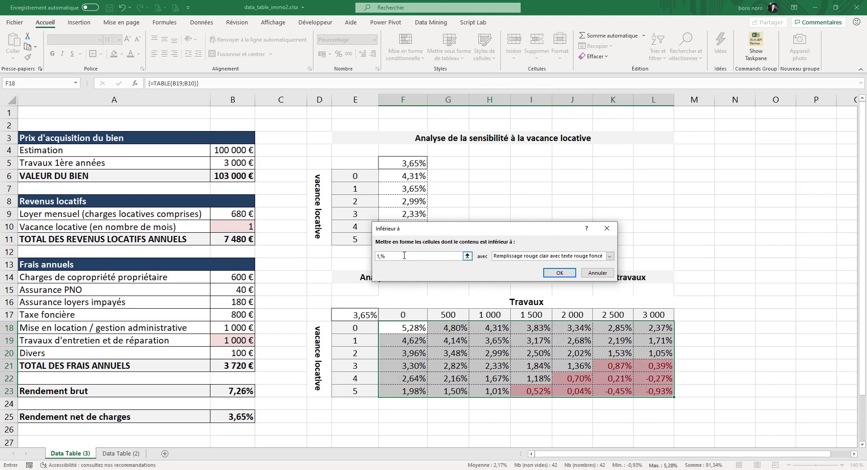
type("5")
left_click(560, 273)
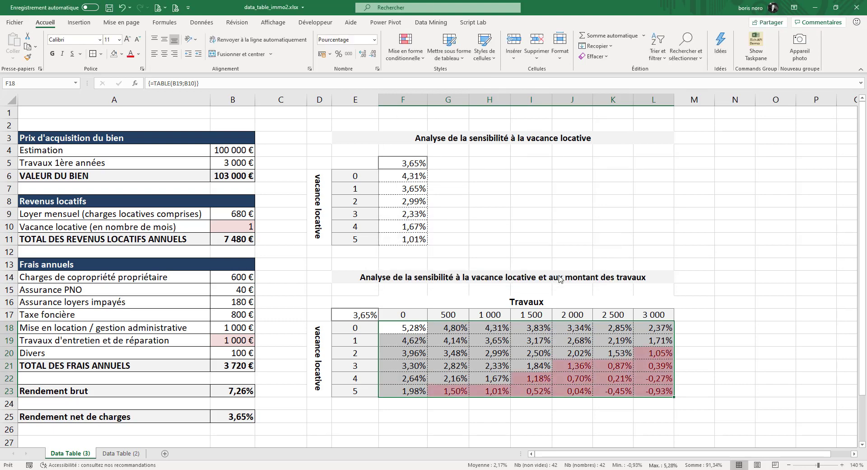
Examine the second sensitivity table's yields for 0 to 1 vacancy months, and for 2 to 3 months, across the works amounts
left_click(405, 328)
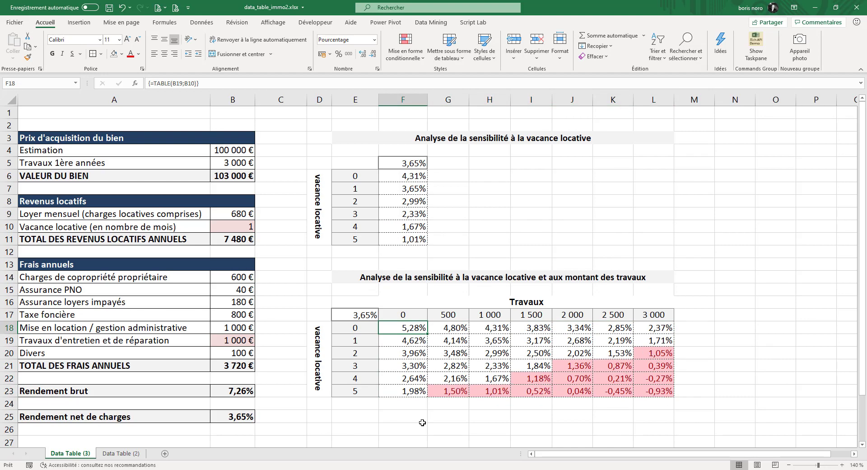
key("shift+Down")
key("shift+Right")
key("shift+Right")
key("shift+Right")
key("shift+Right")
key("shift+Right")
key("shift+Right")
left_click_drag(402, 352, 605, 365)
left_click(735, 264)
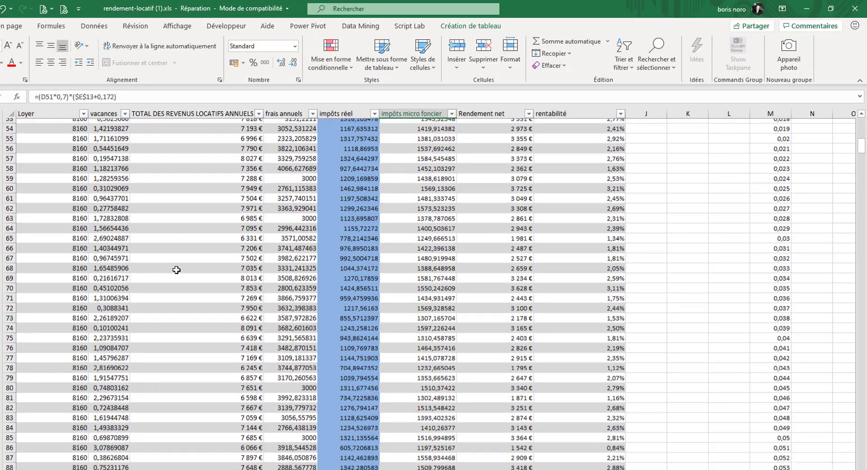
Look through the simulated rental results in rendement-locatif (1).xls and show the sheet with the frequency histogram of net return after tax
scroll(175, 267, "down", 4)
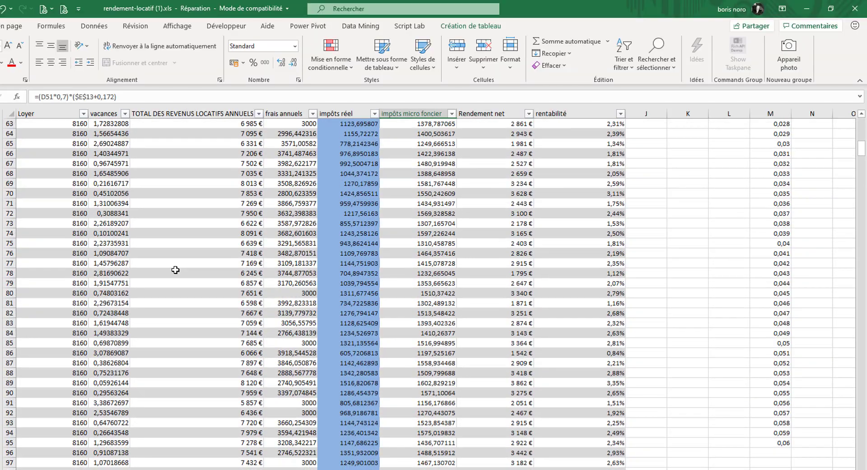
left_click(149, 468)
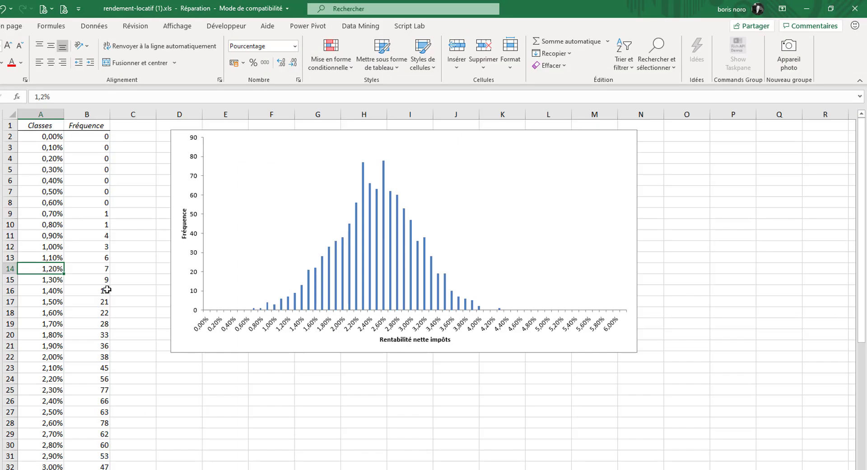